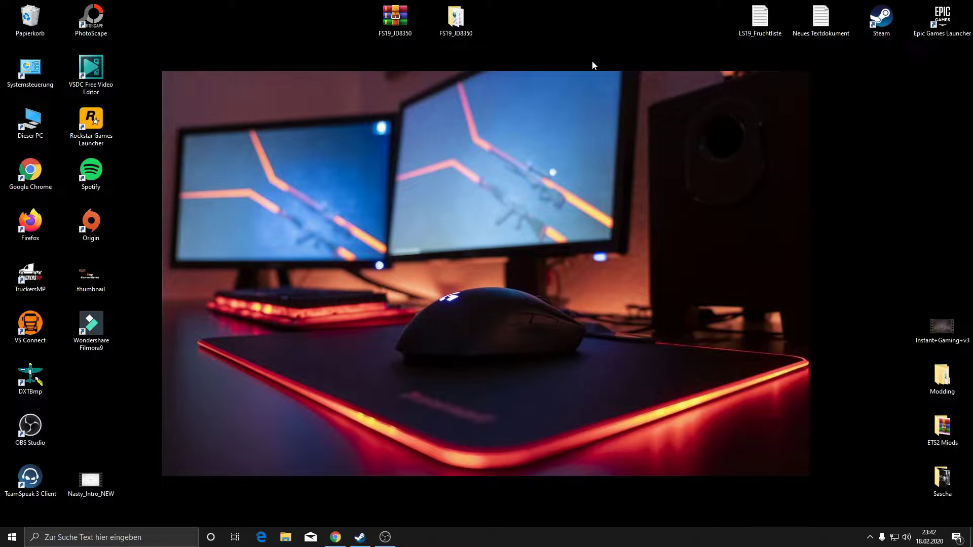
# Step: Open the Neues Textdokument file, examine its seedFruitTypes line, and minimize the document
pyautogui.moveTo(353, 26); pyautogui.dragTo(597, 43)
pyautogui.click(605, 45)
pyautogui.doubleClick(822, 27)
pyautogui.moveTo(352, 52); pyautogui.dragTo(891, 65)
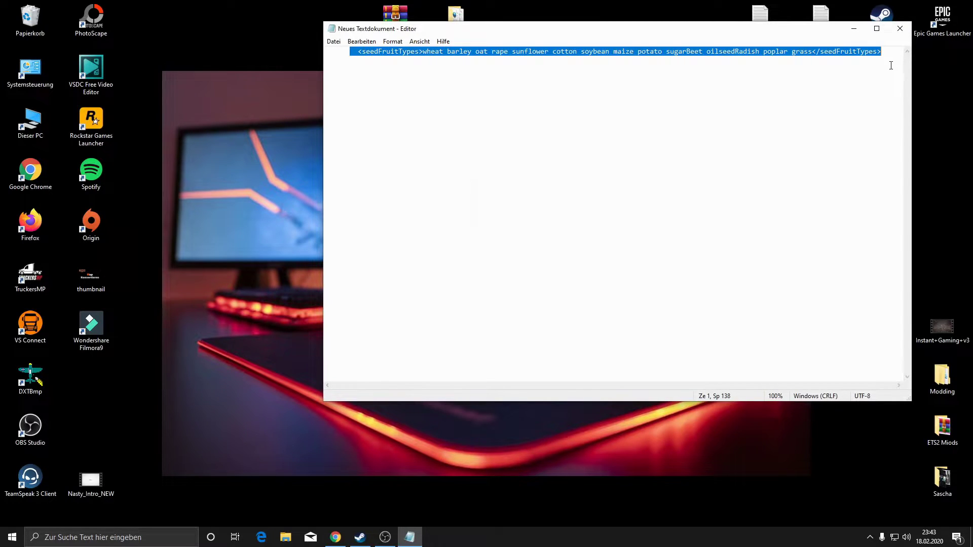
pyautogui.click(858, 57)
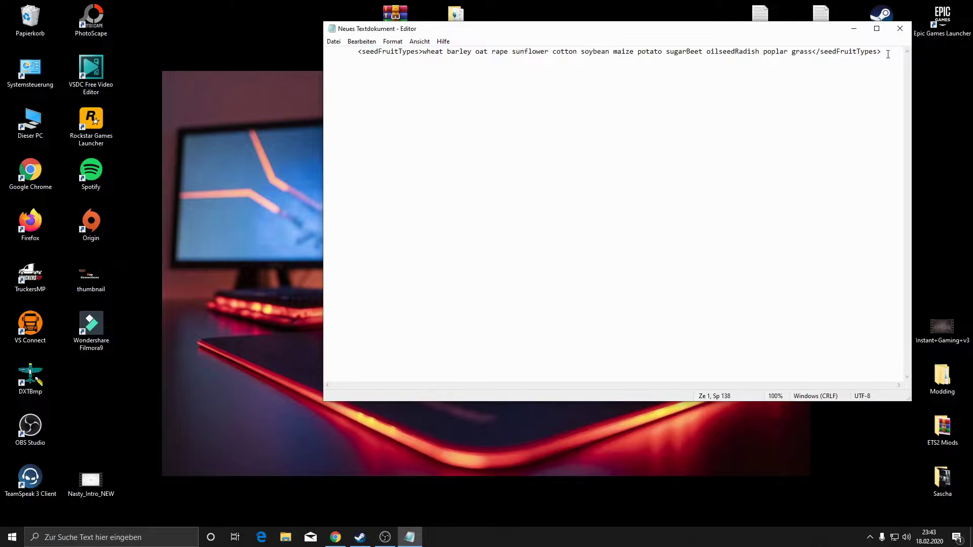
pyautogui.click(854, 29)
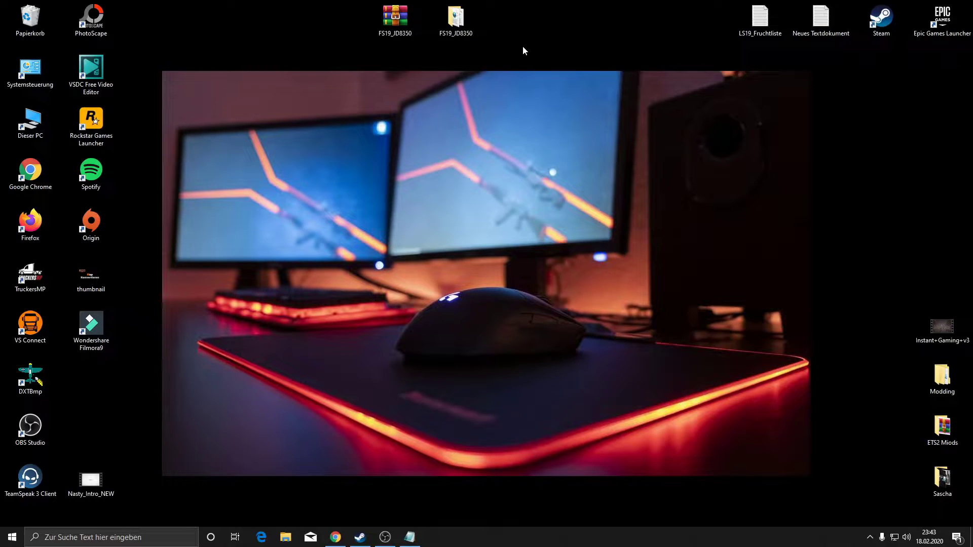
# Step: Set the FS19_JD8350 folder apart from the archive on the desktop and check the files inside it
pyautogui.click(455, 20)
pyautogui.moveTo(456, 20); pyautogui.dragTo(507, 37)
pyautogui.doubleClick(518, 32)
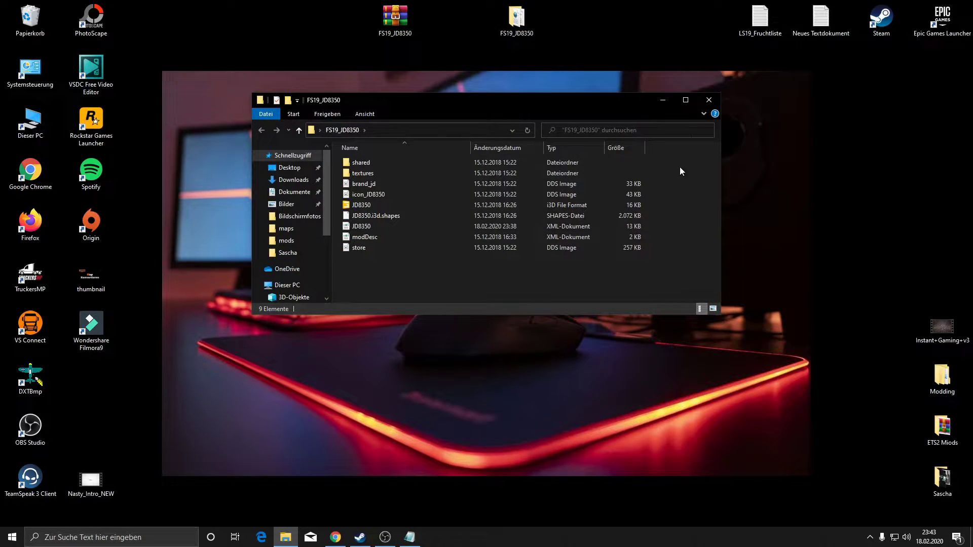
pyautogui.click(708, 102)
# Step: Copy the name of the FS19_JD8350 archive on the desktop
pyautogui.rightClick(404, 31)
pyautogui.click(248, 94)
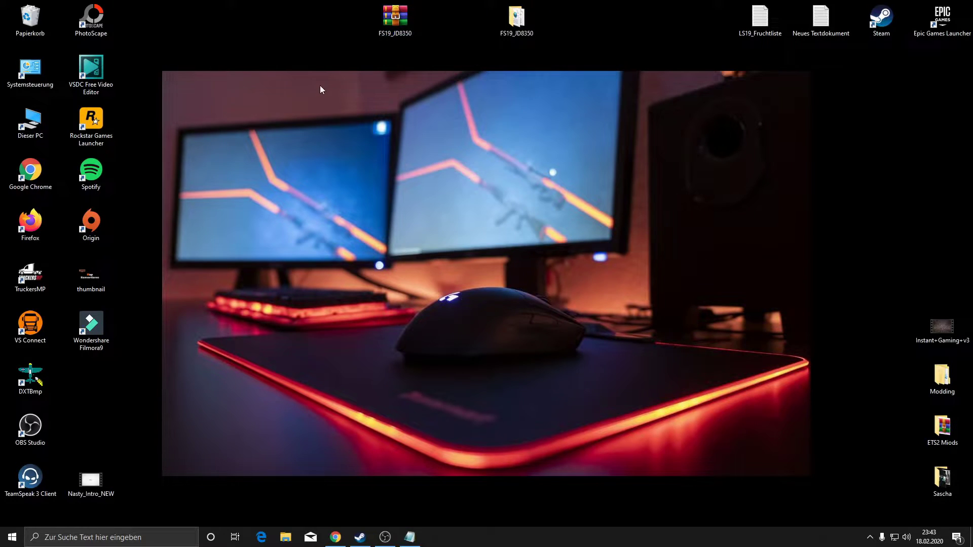
pyautogui.rightClick(381, 14)
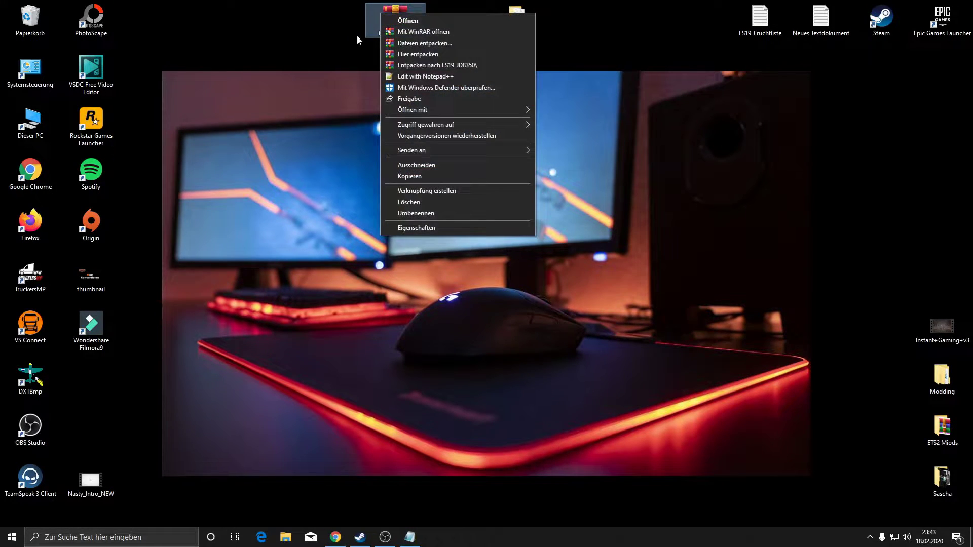
pyautogui.click(416, 211)
pyautogui.hotkey('ctrl', 'c')
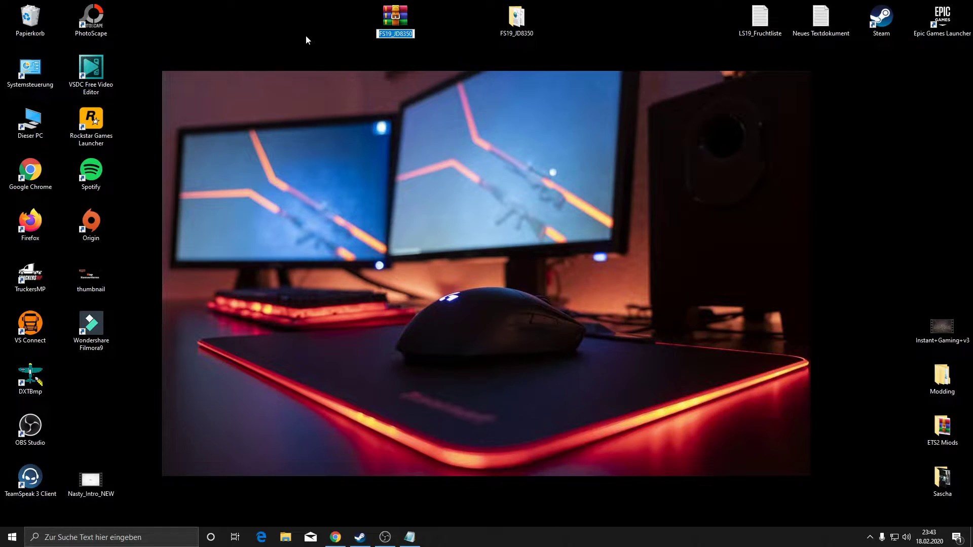
# Step: Create a new desktop folder named FS19_JD8350t and place it just below the archive
pyautogui.rightClick(378, 77)
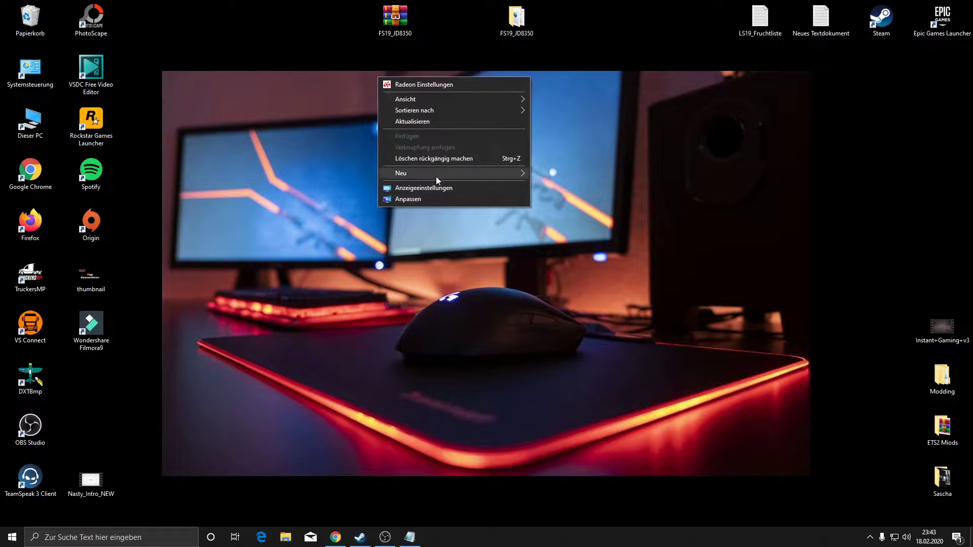
pyautogui.rightClick(277, 135)
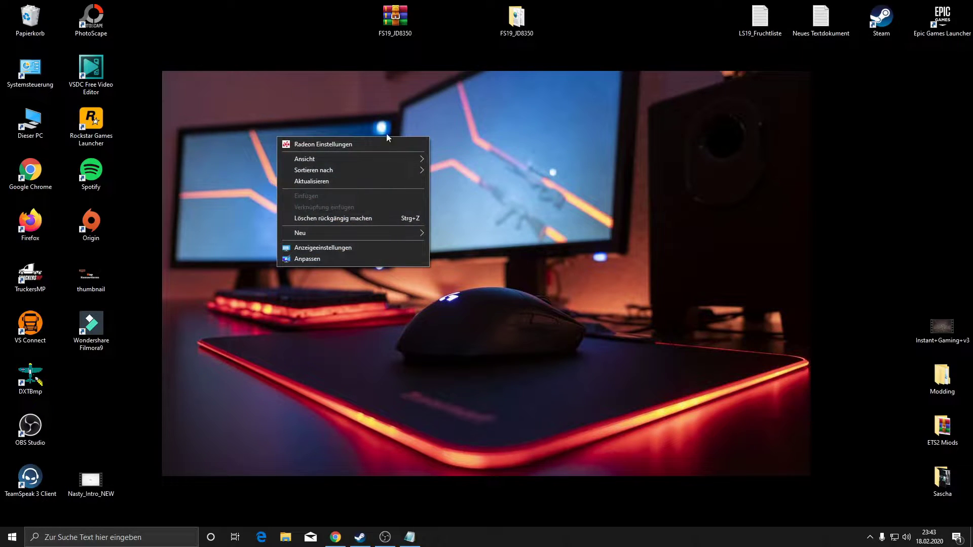
pyautogui.moveTo(406, 235)
pyautogui.click(457, 234)
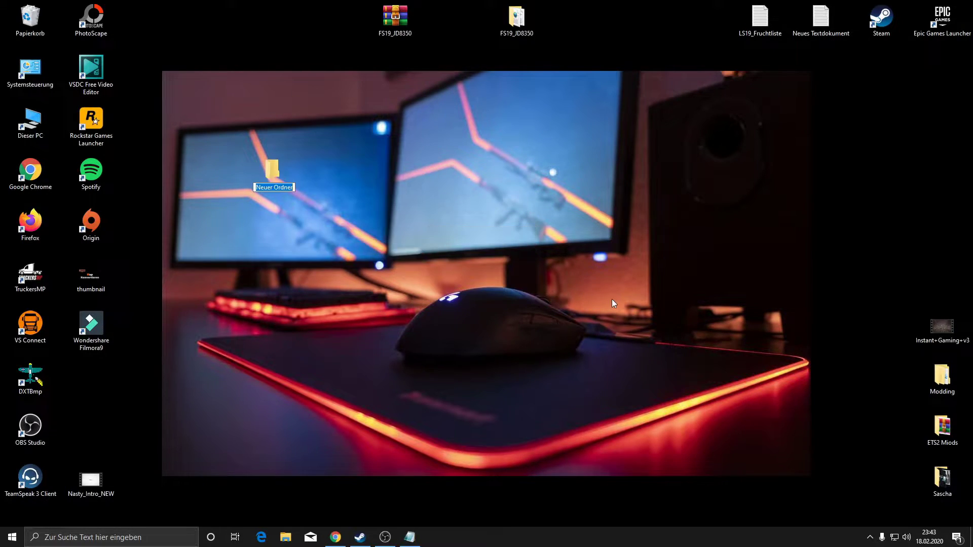
pyautogui.hotkey('ctrl', 'v')
pyautogui.write('t')
pyautogui.press('Return')
pyautogui.moveTo(272, 169); pyautogui.dragTo(393, 71)
# Step: Extract the full contents of FS19_JD8350.zip into the FS19_JD8350t folder and close the archive
pyautogui.doubleClick(396, 21)
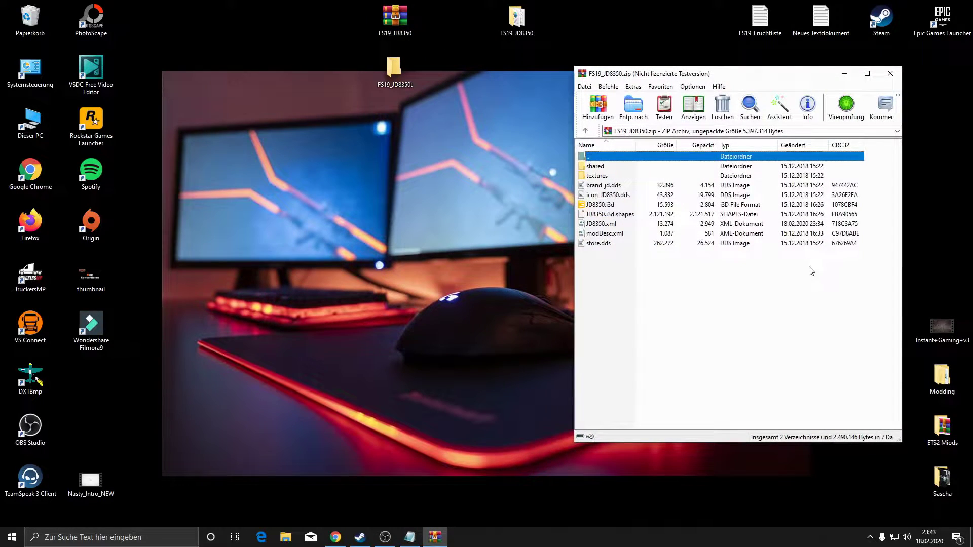
pyautogui.click(816, 219)
pyautogui.moveTo(797, 361); pyautogui.dragTo(390, 73)
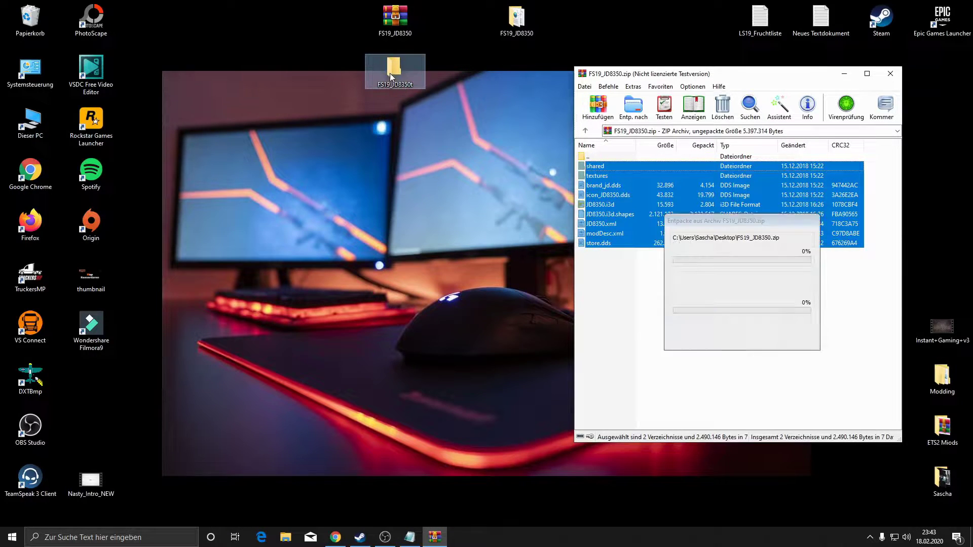
pyautogui.click(891, 74)
# Step: Delete the FS19_JD8350t folder and move the FS19_JD8350 folder back beside the archive
pyautogui.moveTo(416, 87); pyautogui.dragTo(27, 29)
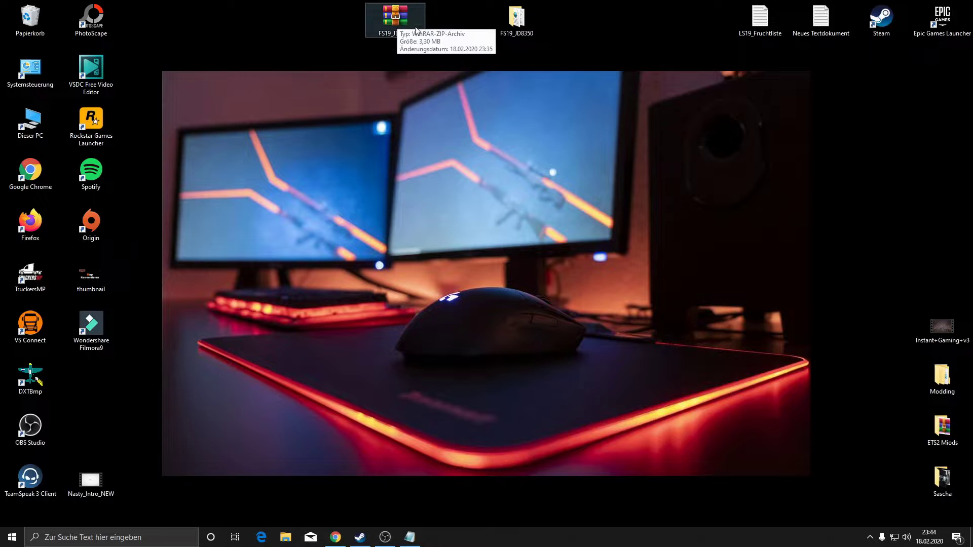
pyautogui.moveTo(517, 21); pyautogui.dragTo(456, 22)
# Step: Open the JD8350 XML document from the FS19_JD8350 folder for editing in Notepad++
pyautogui.doubleClick(469, 27)
pyautogui.moveTo(476, 104); pyautogui.dragTo(500, 80)
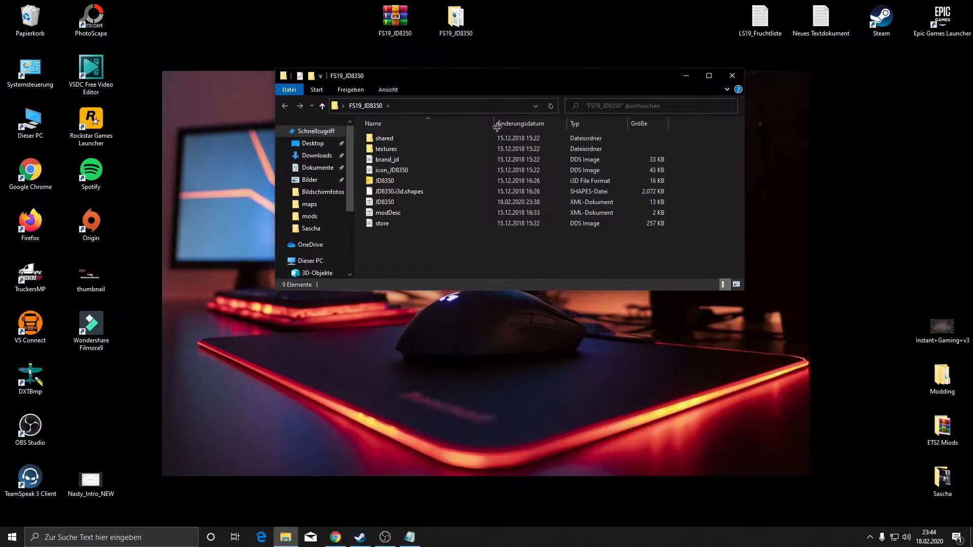
pyautogui.rightClick(392, 201)
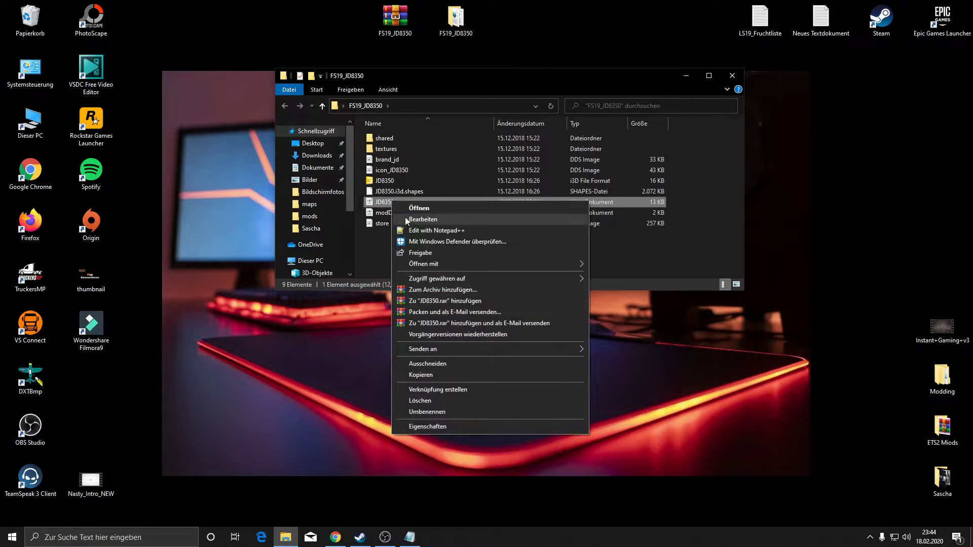
pyautogui.click(419, 231)
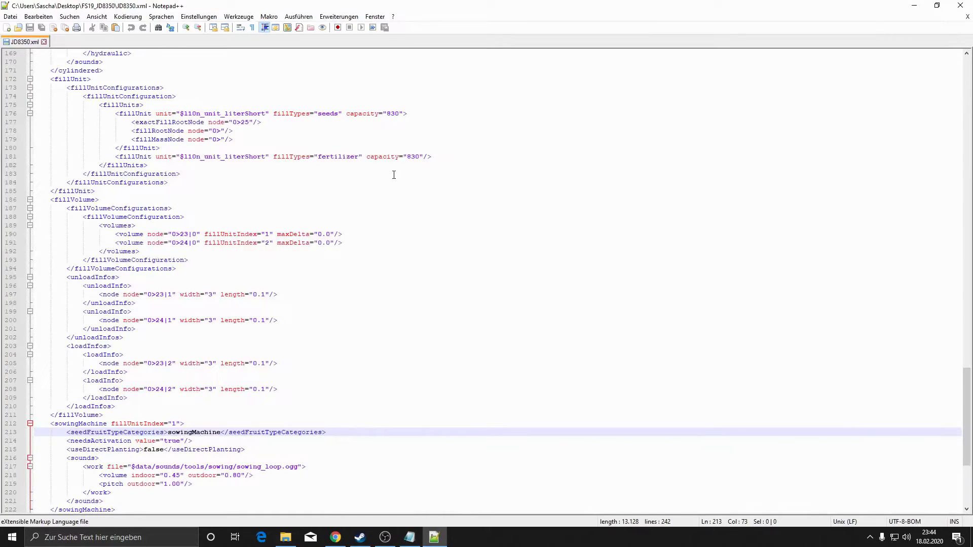
# Step: Examine the beginning of the XML file, especially the typeDesc entry in the base section
pyautogui.scroll(20, 261, 102)
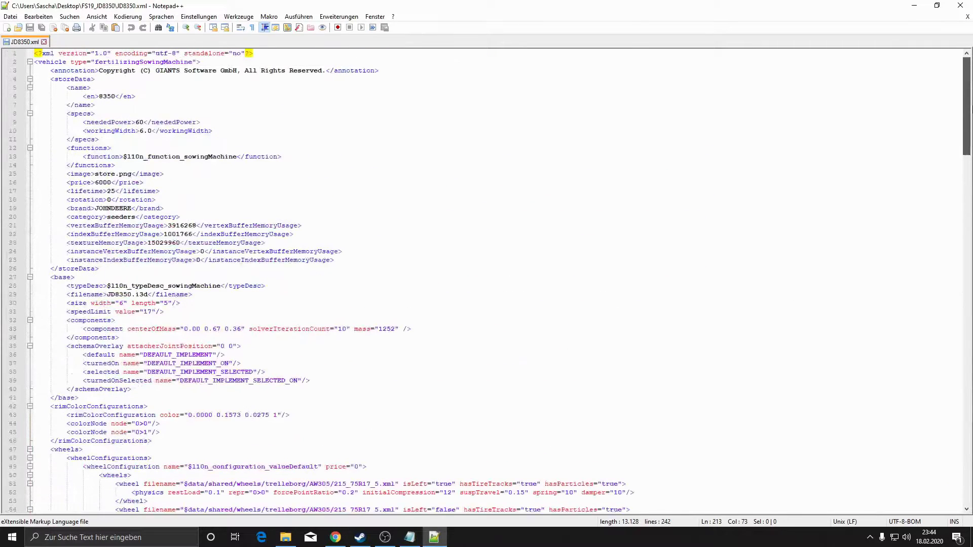
pyautogui.click(475, 53)
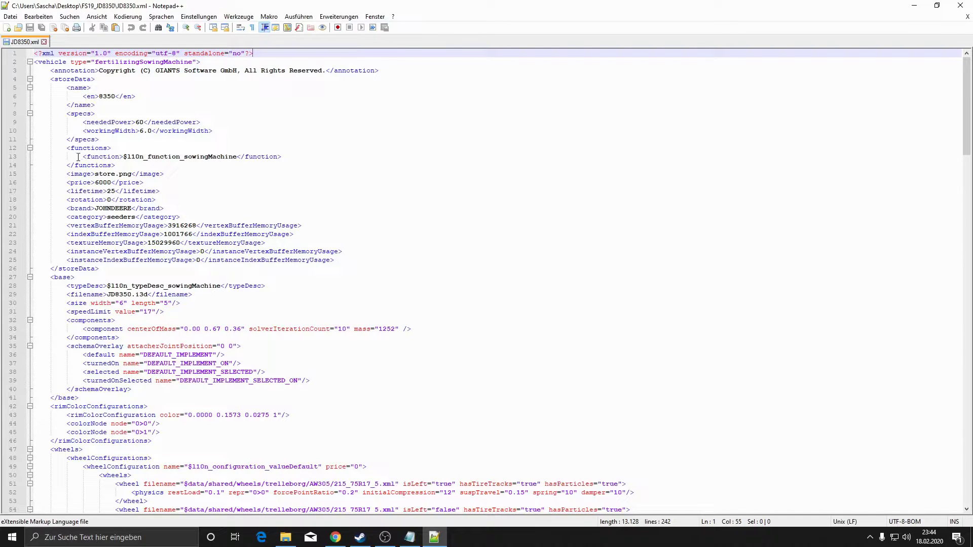
pyautogui.moveTo(62, 287); pyautogui.dragTo(286, 287)
pyautogui.click(286, 287)
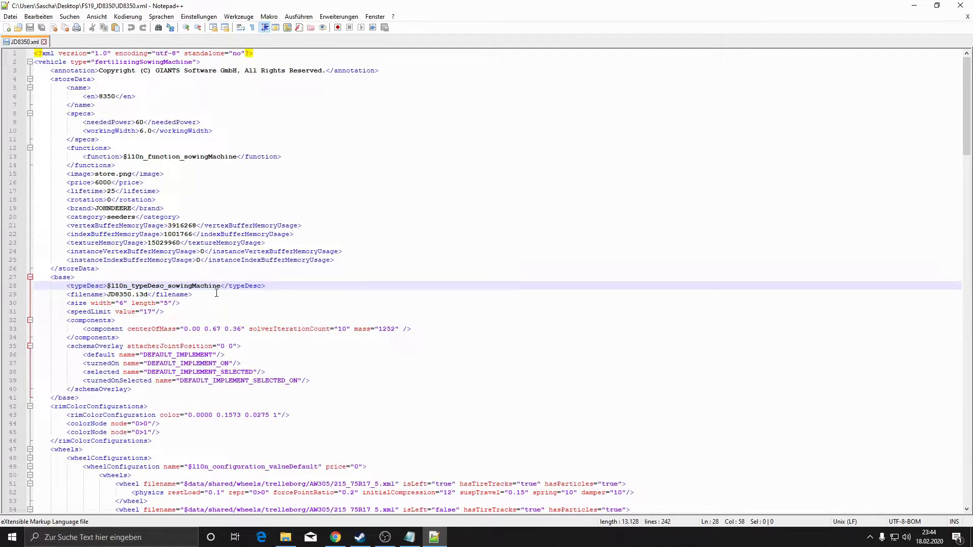
pyautogui.moveTo(221, 286); pyautogui.dragTo(107, 286)
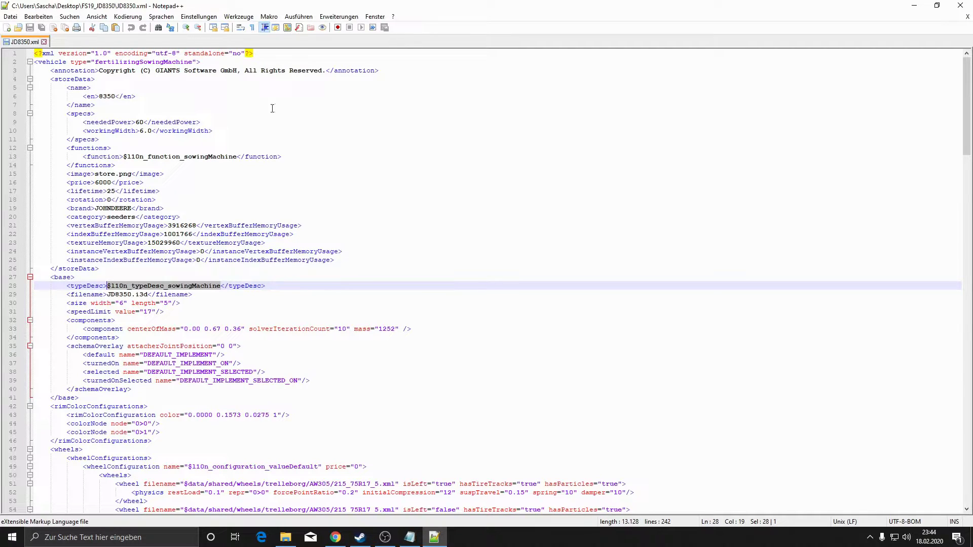
pyautogui.click(291, 53)
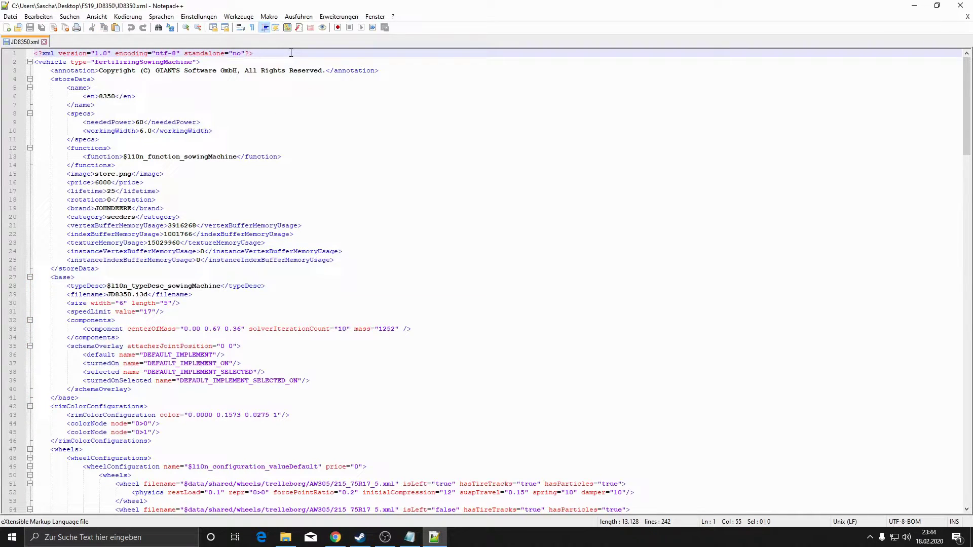
# Step: Search the file for seedFruit and go to the seedFruitTypeCategories line in the sowingMachine section
pyautogui.hotkey('ctrl', 'f')
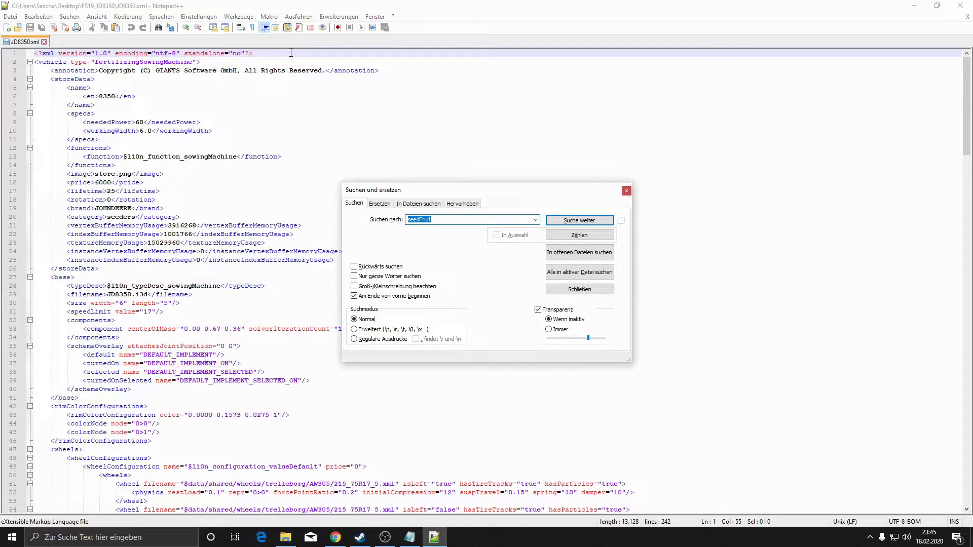
pyautogui.write('seedFruit')
pyautogui.click(581, 223)
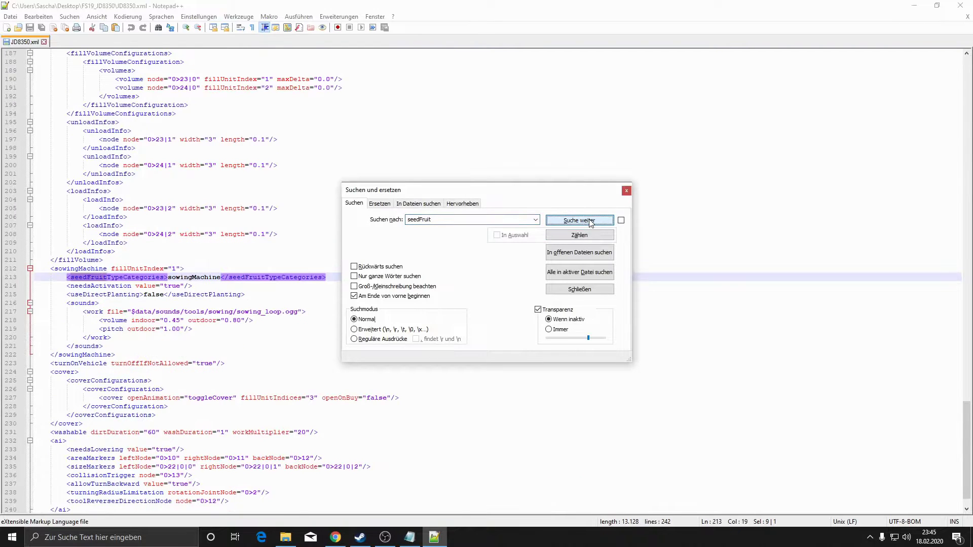
pyautogui.click(627, 191)
pyautogui.click(335, 280)
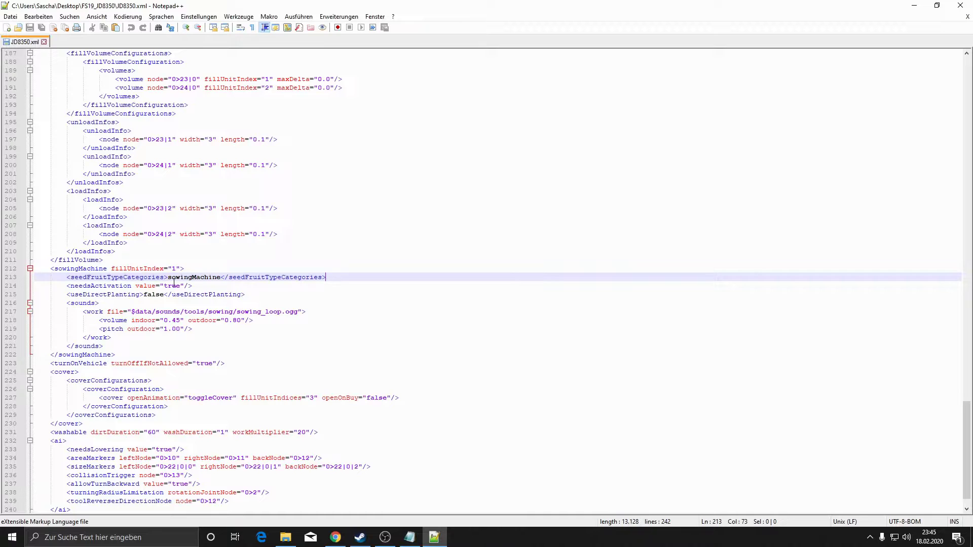
# Step: Comment out the seedFruitTypeCategories line by enclosing it in <!-- and --> markers
pyautogui.click(70, 278)
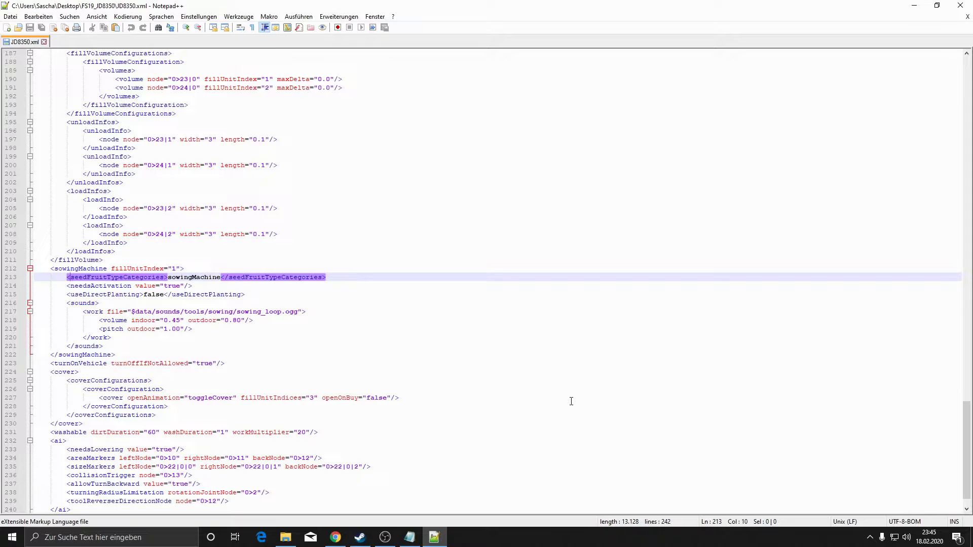
pyautogui.write('!')
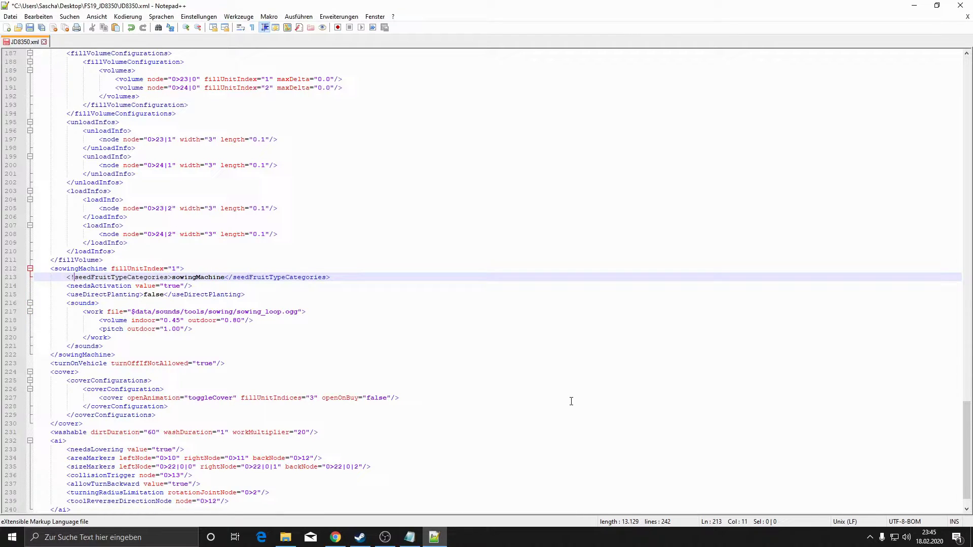
pyautogui.write('--')
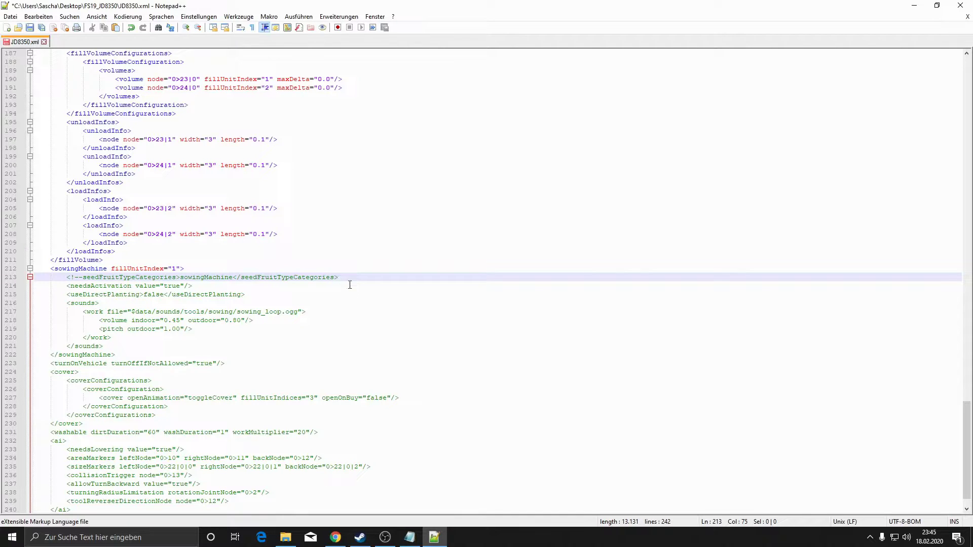
pyautogui.write('--')
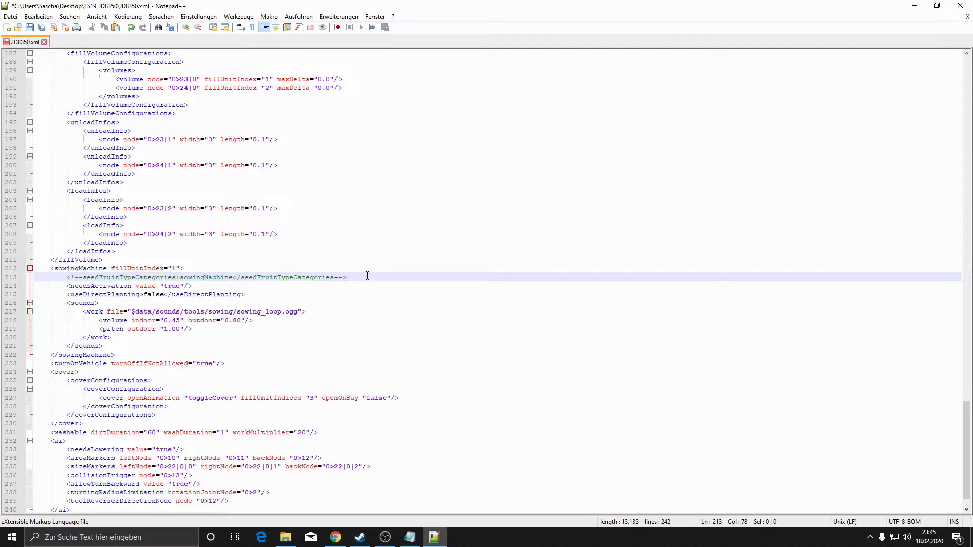
# Step: Insert the seedFruitTypes line copied from Neues Textdokument below the commented line, aligned with the neighbouring entries
pyautogui.press('Return')
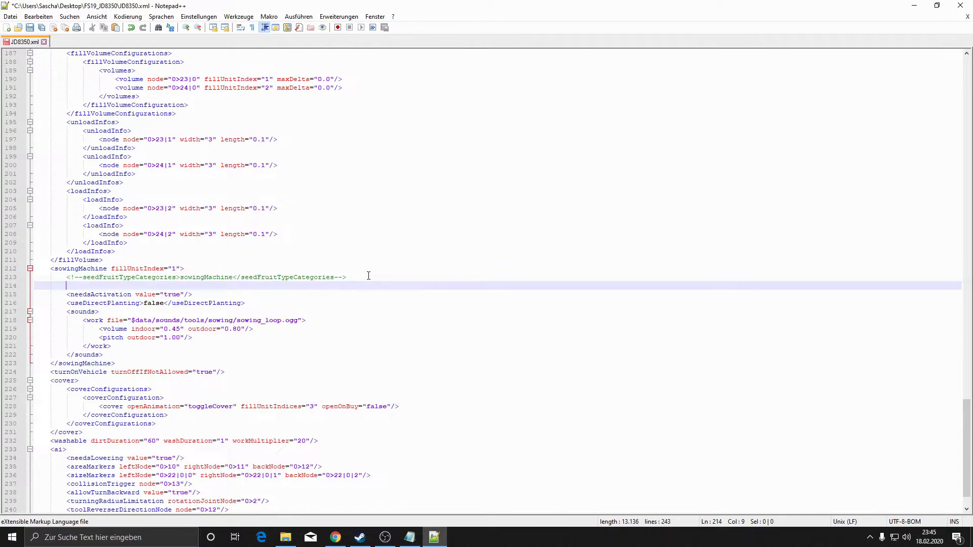
pyautogui.click(408, 538)
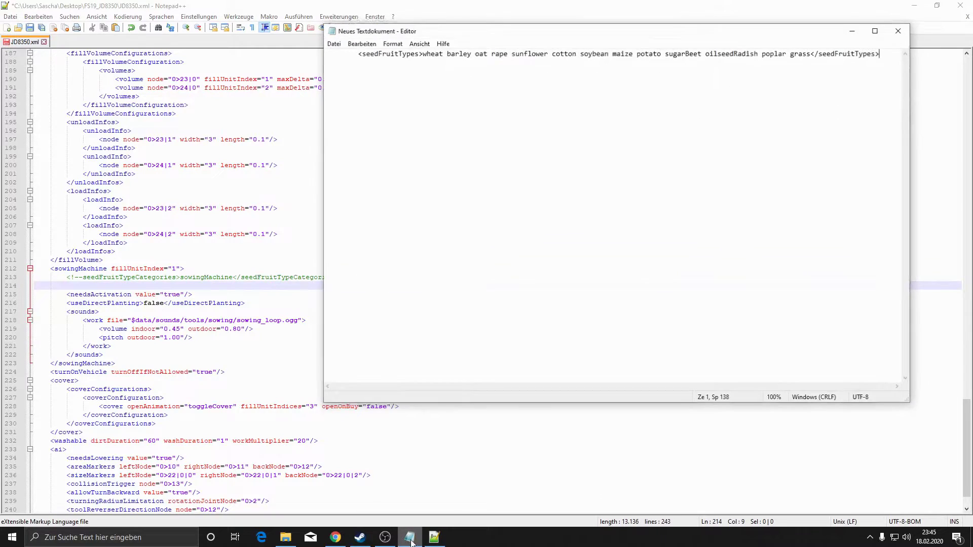
pyautogui.click(355, 52)
pyautogui.click(773, 72)
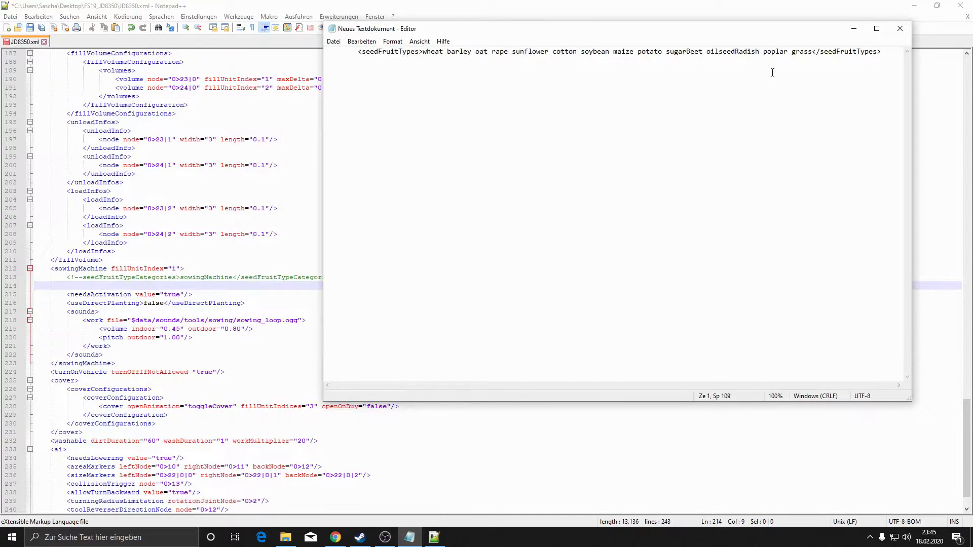
pyautogui.hotkey('ctrl', 'a')
pyautogui.hotkey('ctrl', 'c')
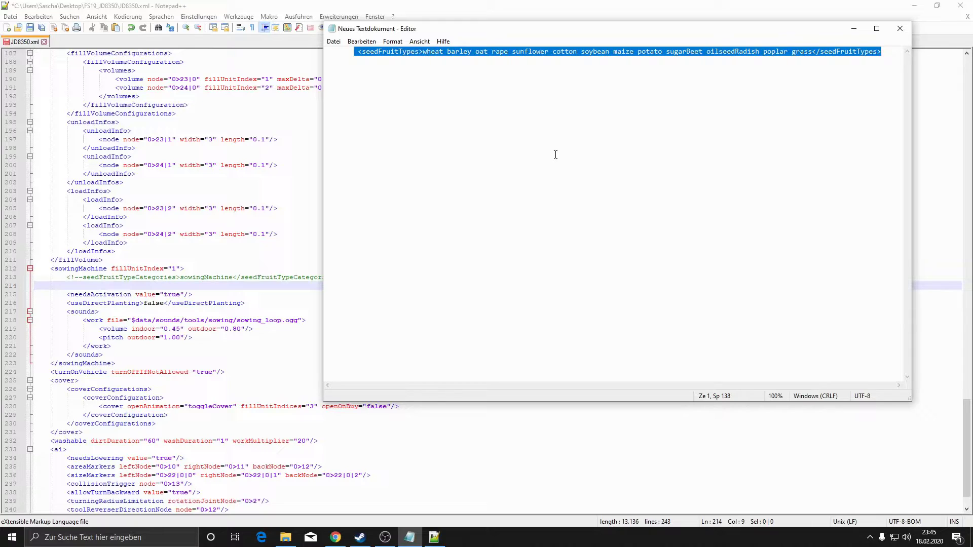
pyautogui.click(854, 28)
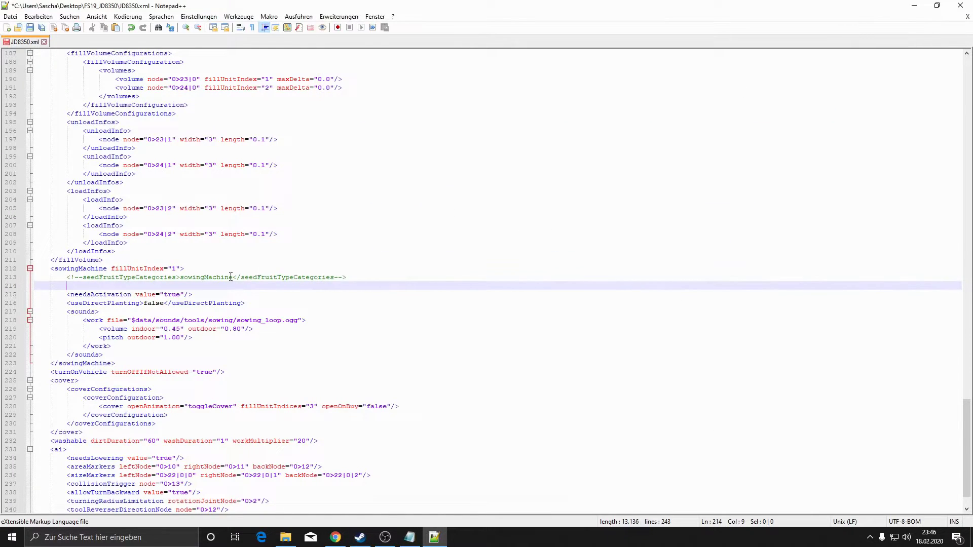
pyautogui.hotkey('ctrl', 'v')
pyautogui.click(71, 287)
pyautogui.press('BackSpace')
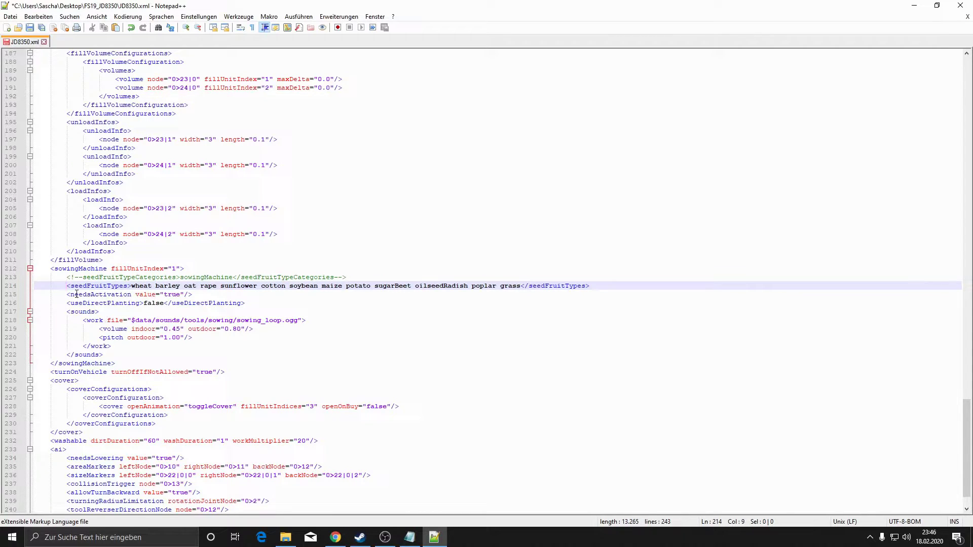
# Step: Add the fruit type hanf after grass at the end of the seedFruitTypes list
pyautogui.click(140, 287)
pyautogui.click(168, 287)
pyautogui.click(223, 295)
pyautogui.click(246, 287)
pyautogui.click(273, 287)
pyautogui.click(524, 287)
pyautogui.write('hanf')
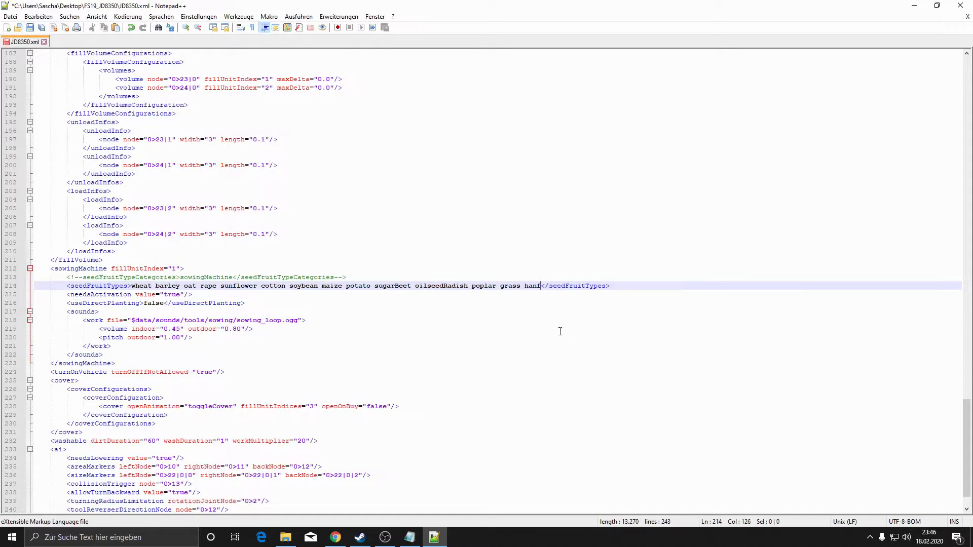
# Step: Remove the fruit type hanf after grass at the end of the seedFruitTypes list
pyautogui.press('BackSpace')
pyautogui.press('BackSpace')
pyautogui.press('BackSpace')
pyautogui.press('BackSpace')
pyautogui.press('BackSpace')
# Step: Save the edited JD8350.xml and close the text editor
pyautogui.click(606, 288)
pyautogui.moveTo(53, 288); pyautogui.dragTo(643, 289)
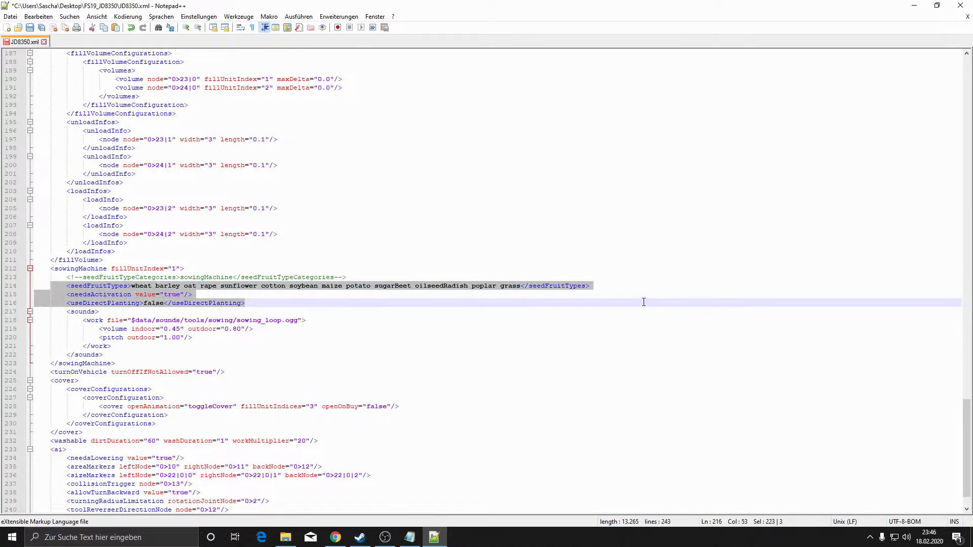
pyautogui.click(606, 298)
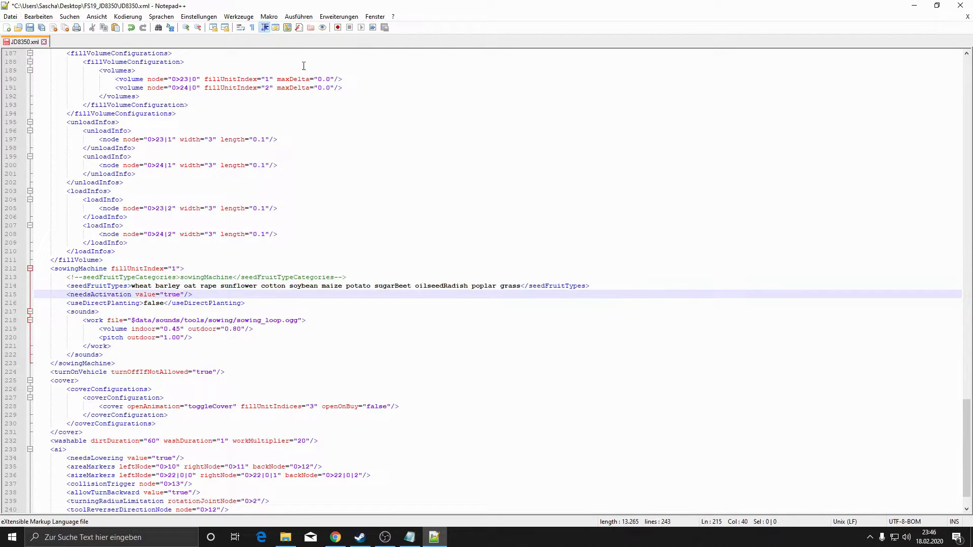
pyautogui.click(30, 28)
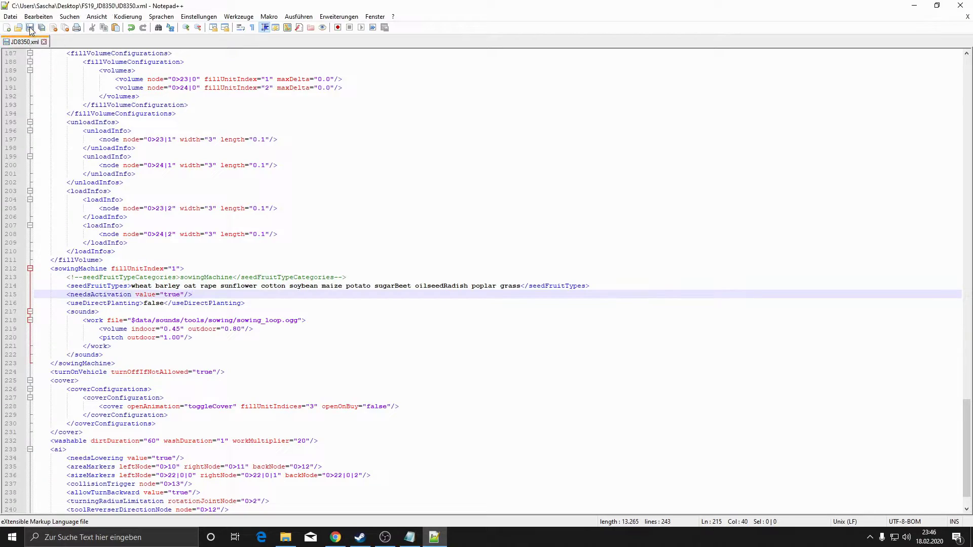
pyautogui.moveTo(966, 421); pyautogui.dragTo(966, 76)
pyautogui.click(280, 63)
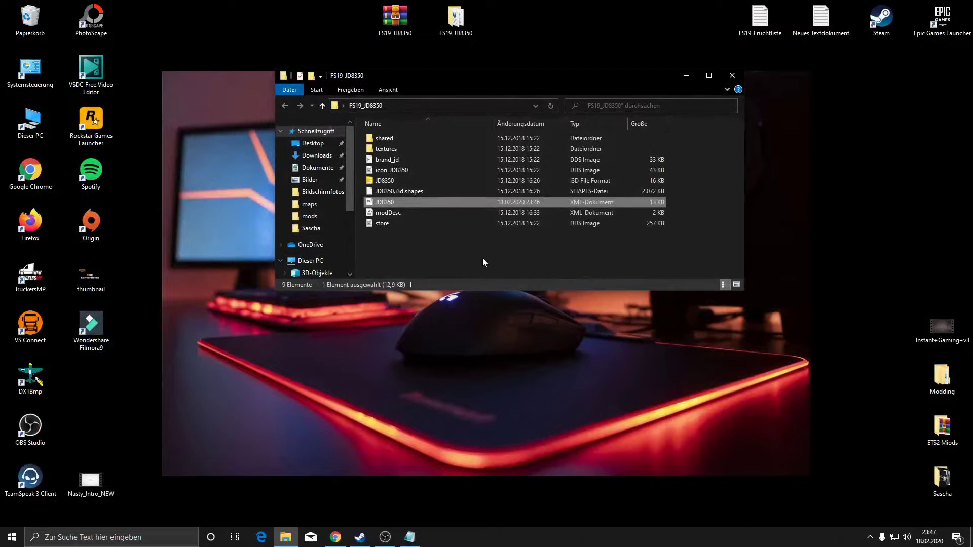
# Step: Pack all files and folders of the FS19_JD8350 folder into a ZIP archive named FS19_JD8350.zip
pyautogui.click(467, 246)
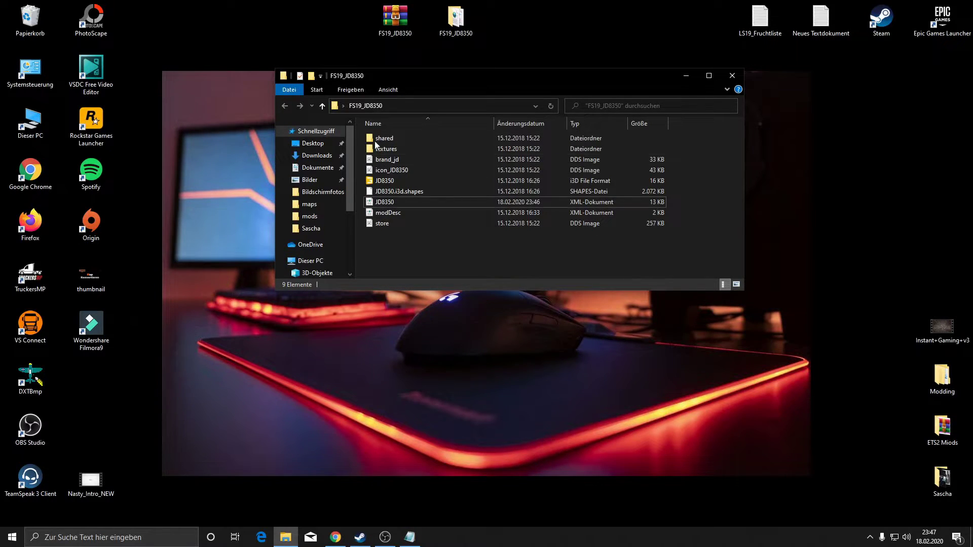
pyautogui.moveTo(417, 254); pyautogui.dragTo(382, 137)
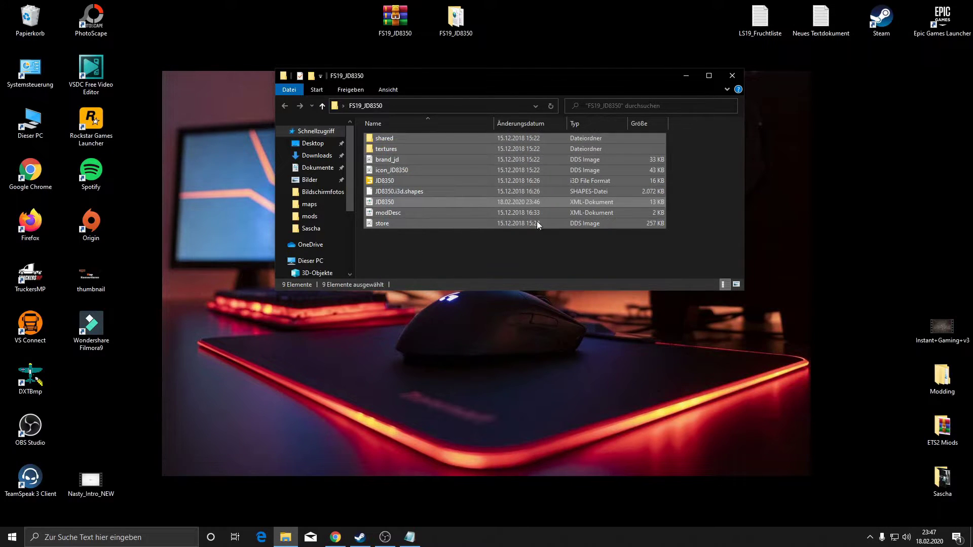
pyautogui.rightClick(385, 156)
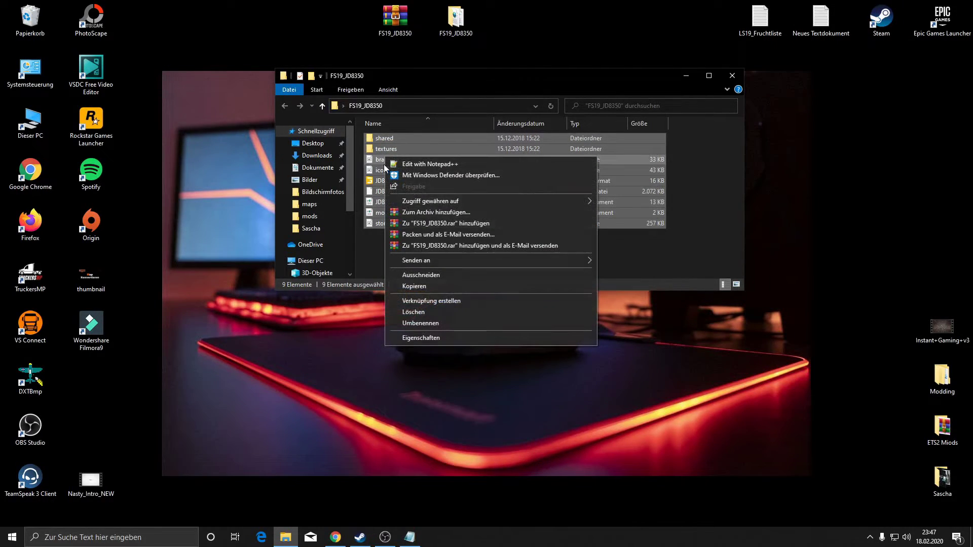
pyautogui.click(440, 212)
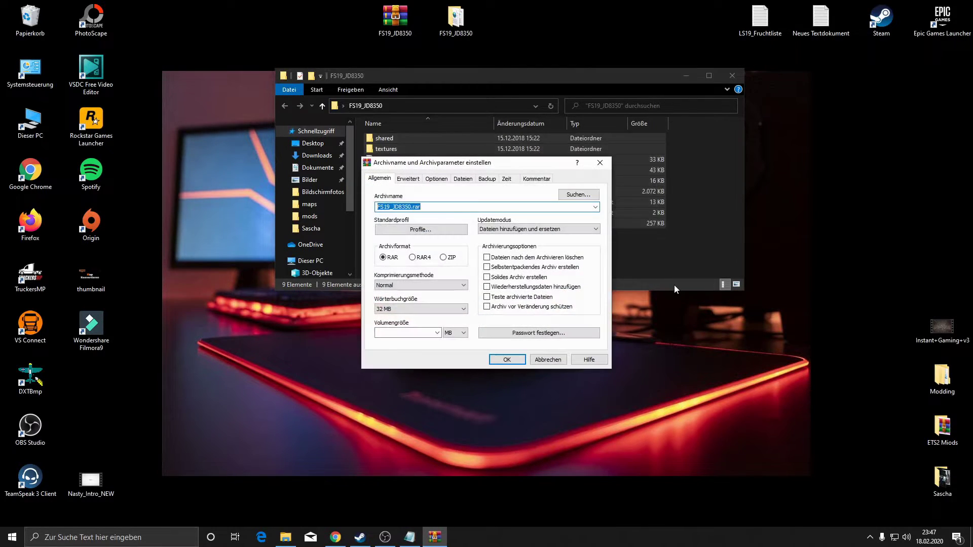
pyautogui.click(448, 257)
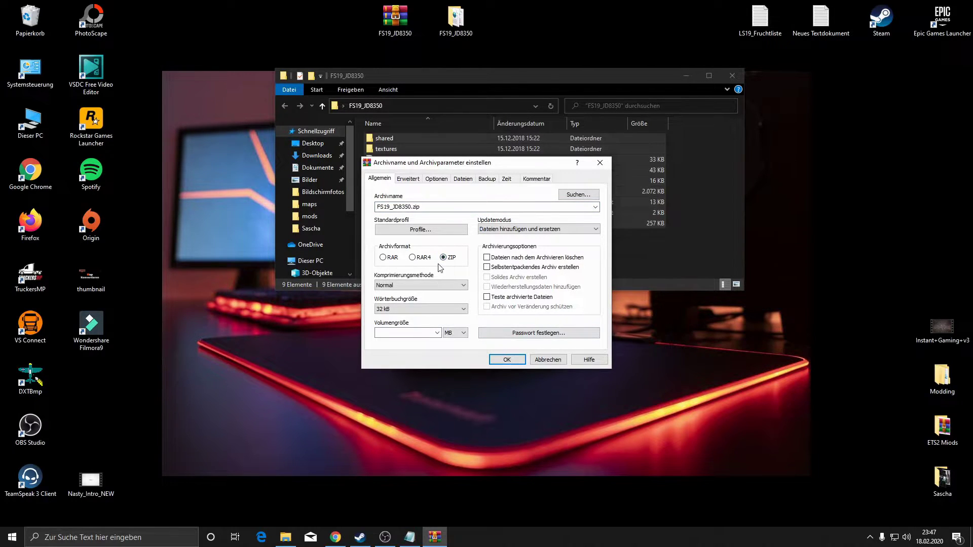
pyautogui.click(523, 359)
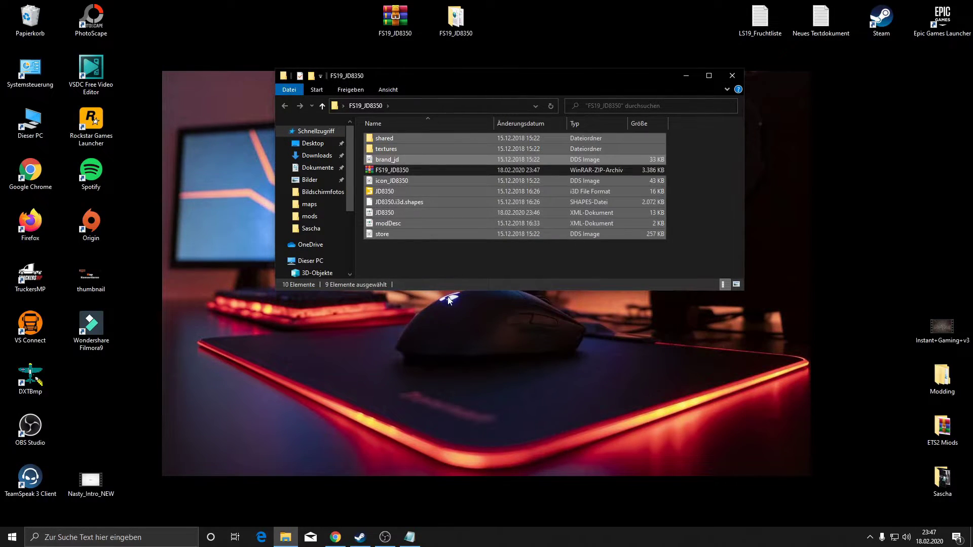
pyautogui.click(494, 262)
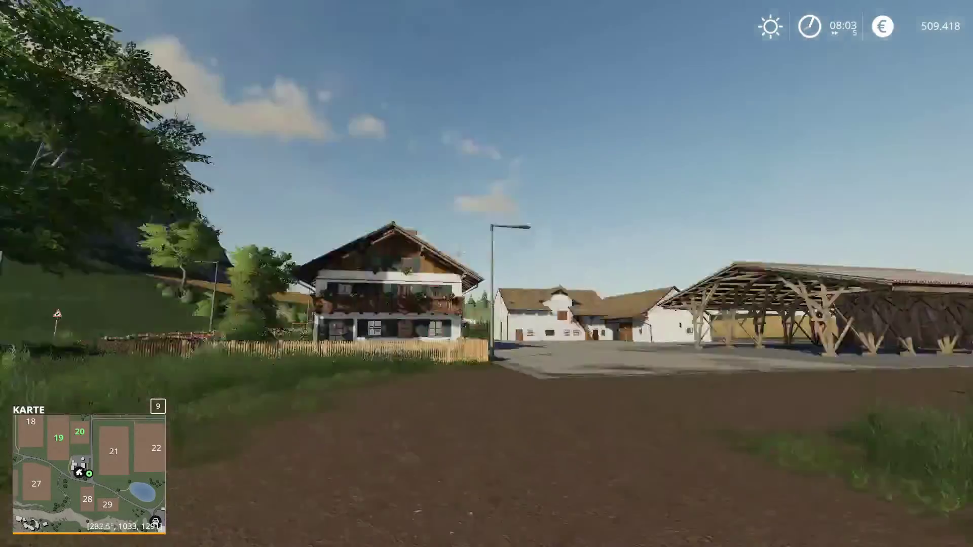
# Step: Switch to Farming Simulator 19 and buy the John Deere 8350 mod seeder from the shop's Sätechnik tools
pyautogui.press('v')
pyautogui.press('v')
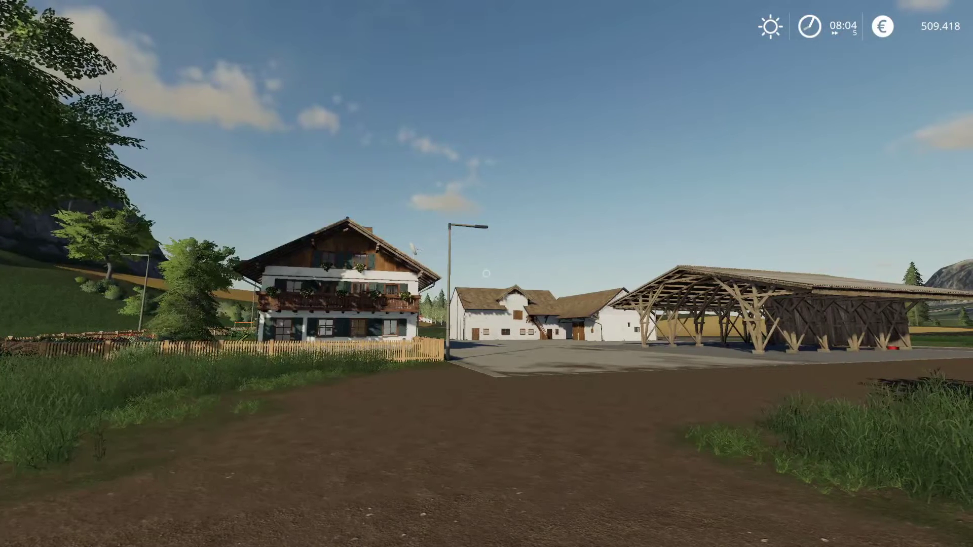
pyautogui.press('p')
pyautogui.click(460, 50)
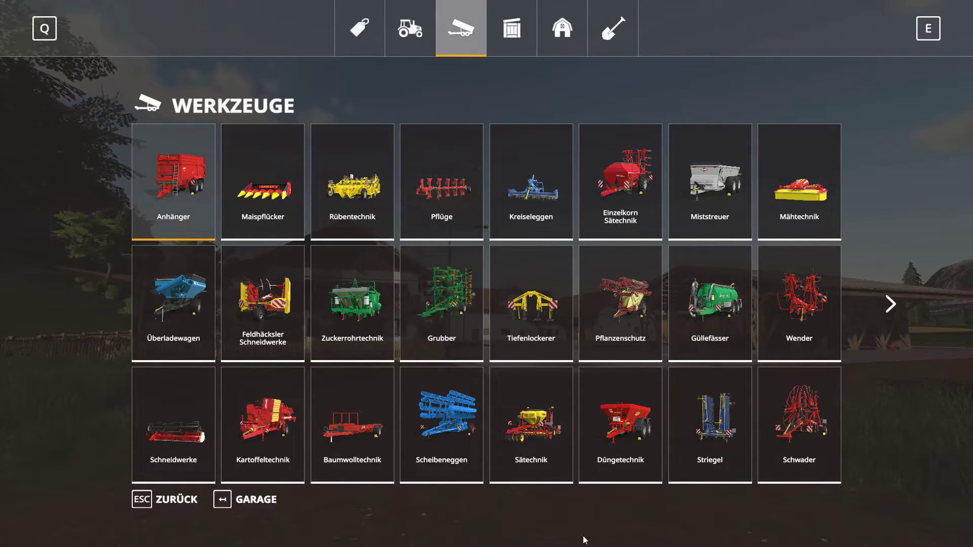
pyautogui.click(532, 435)
pyautogui.scroll(-12, 534, 262)
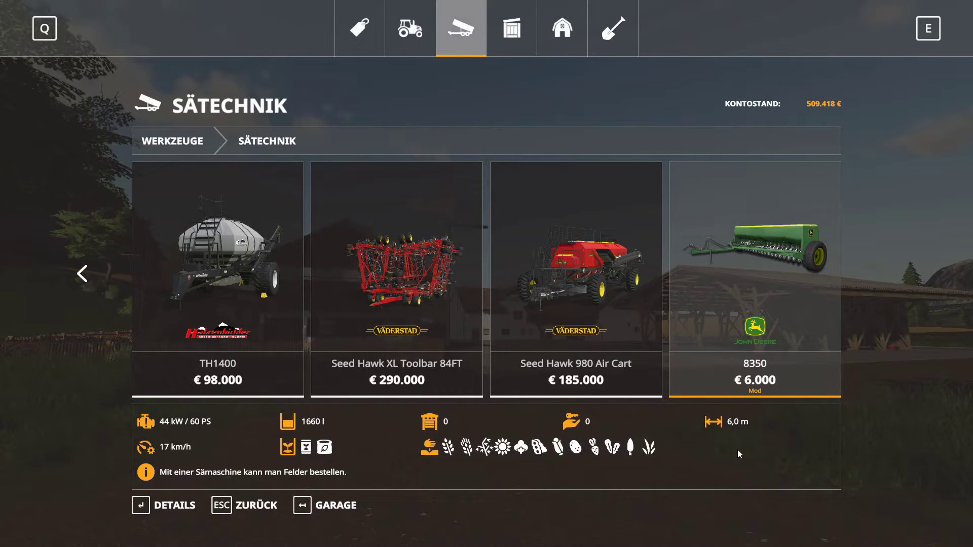
pyautogui.click(781, 247)
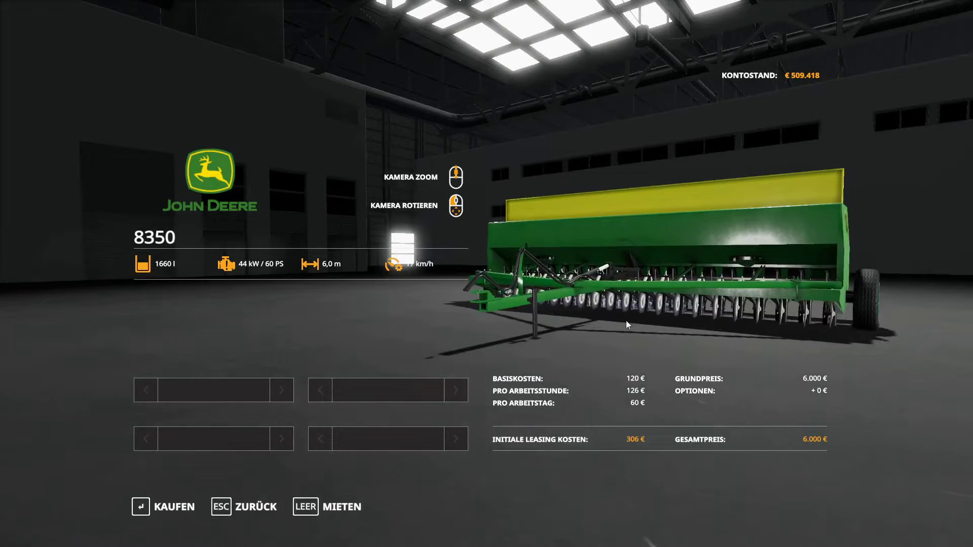
pyautogui.press('Return')
pyautogui.click(352, 353)
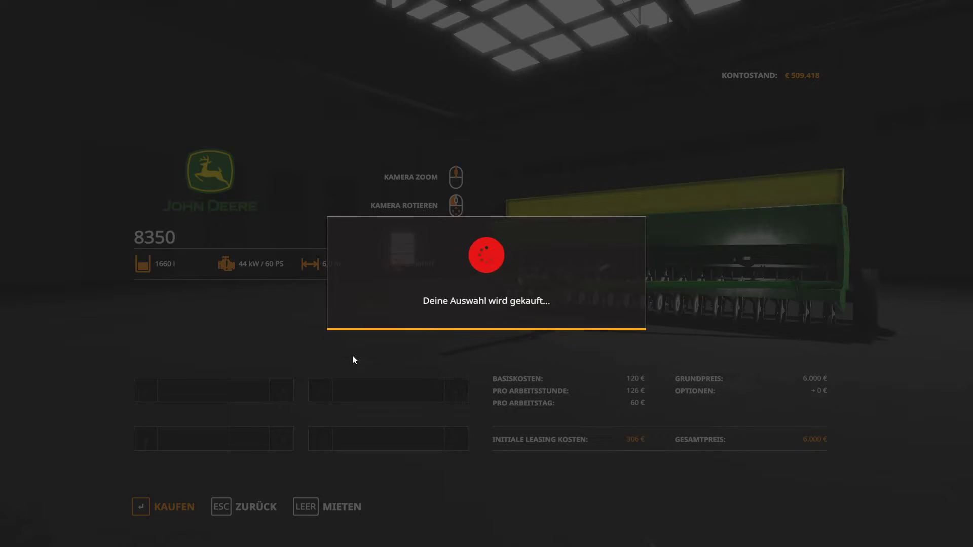
pyautogui.click(345, 346)
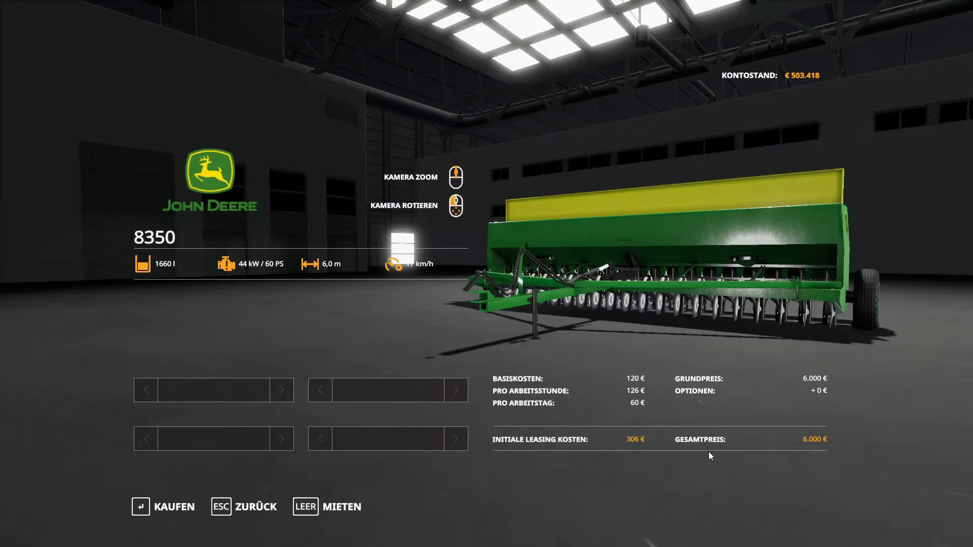
# Step: Buy the Fendt 500 Favorit from the Kompakttraktoren vehicles with Trelleborg standard tyres and the Favorit 511c engine
pyautogui.press('Escape')
pyautogui.press('q')
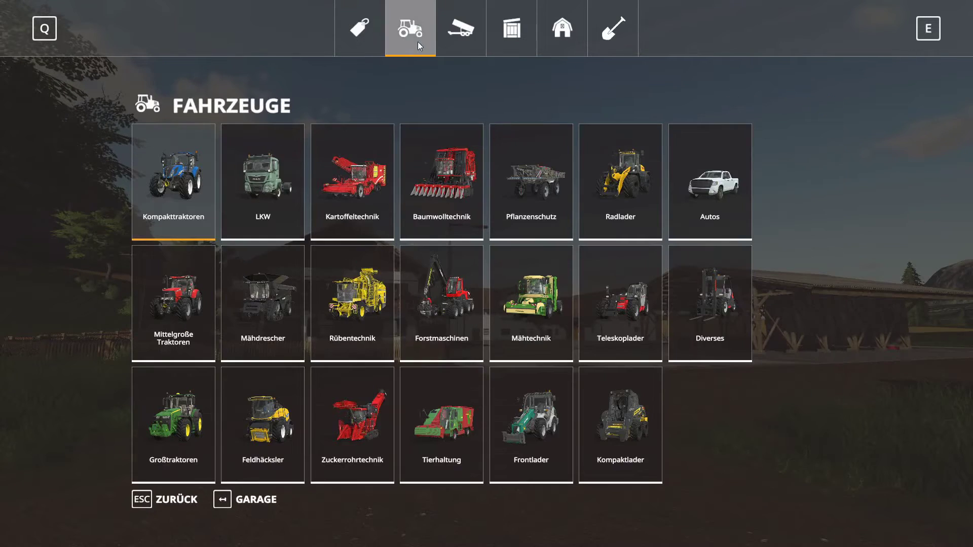
pyautogui.click(163, 172)
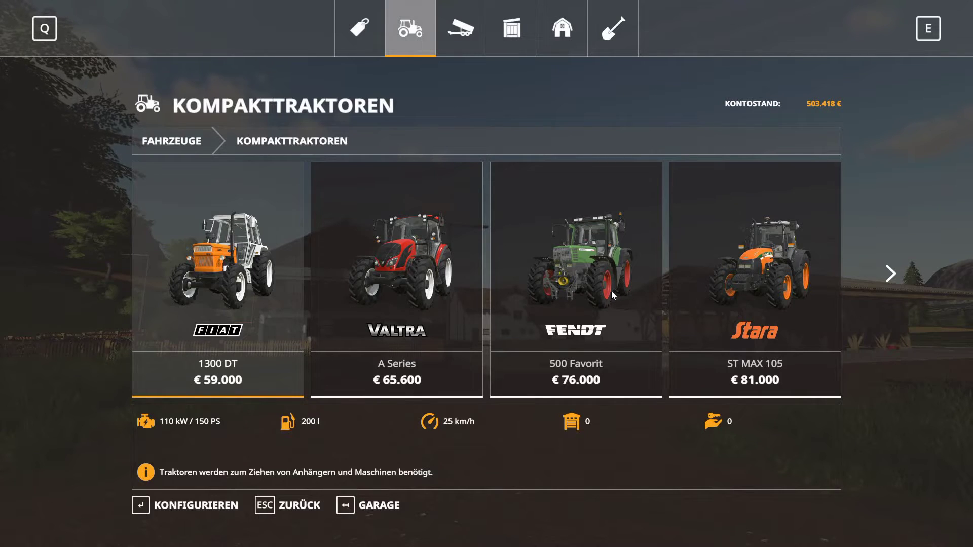
pyautogui.scroll(-4, 614, 295)
pyautogui.scroll(3, 613, 295)
pyautogui.click(441, 285)
pyautogui.press('Return')
pyautogui.click(354, 349)
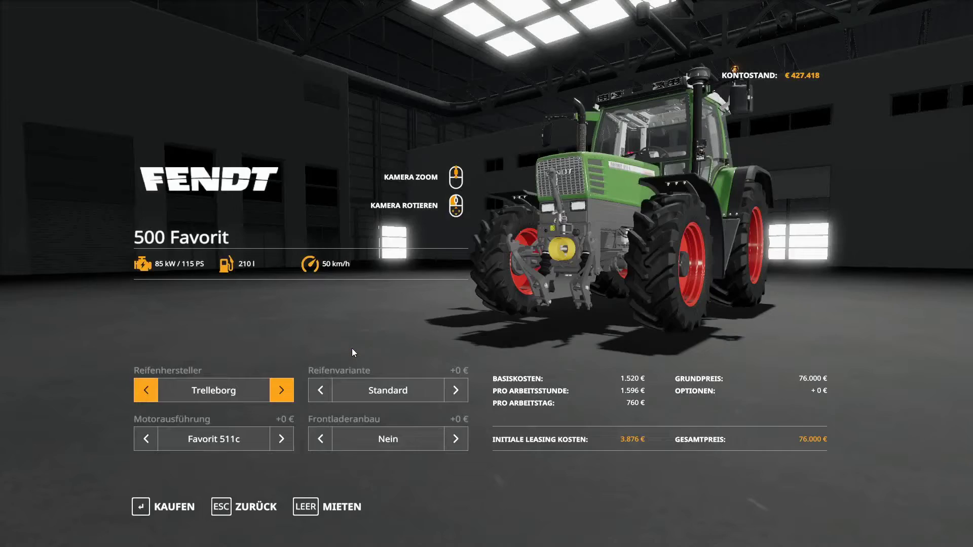
# Step: Leave the shop and switch through the vehicles to the Fendt Favorit 511C
pyautogui.press('Escape')
pyautogui.press('Tab')
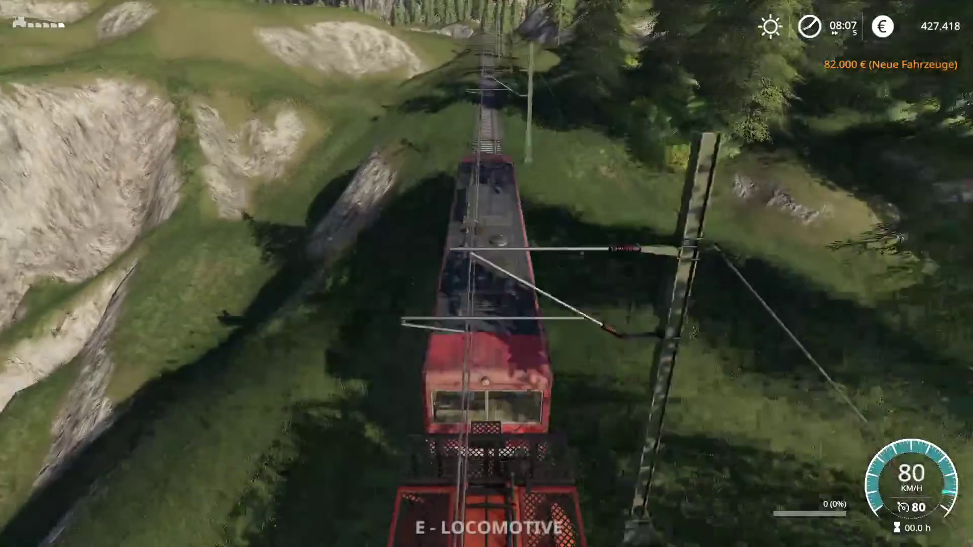
pyautogui.press('Tab')
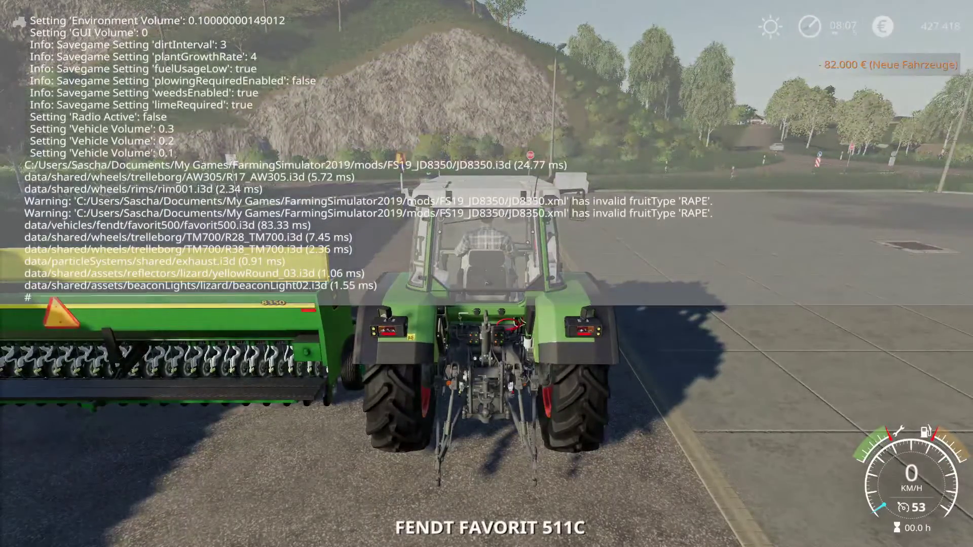
# Step: Manoeuvre the Fendt's rear up to the John Deere 8350's drawbar and attach the seeder
pyautogui.press('w')
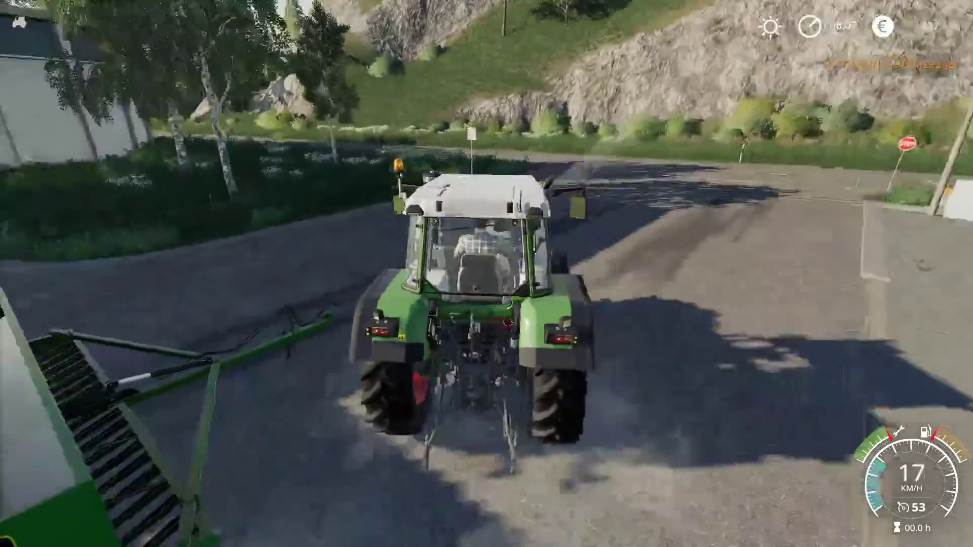
pyautogui.press('a')
pyautogui.press('s')
pyautogui.press('s')
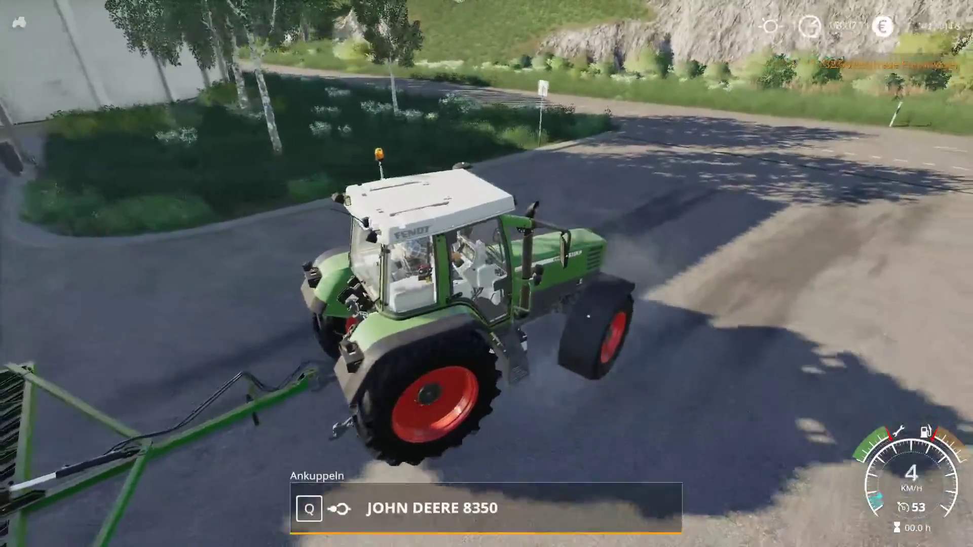
pyautogui.press('q')
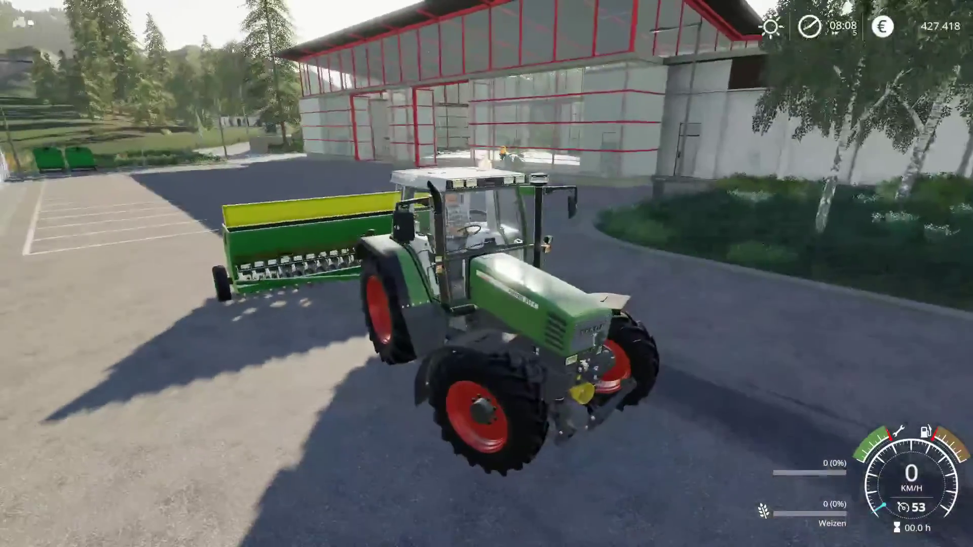